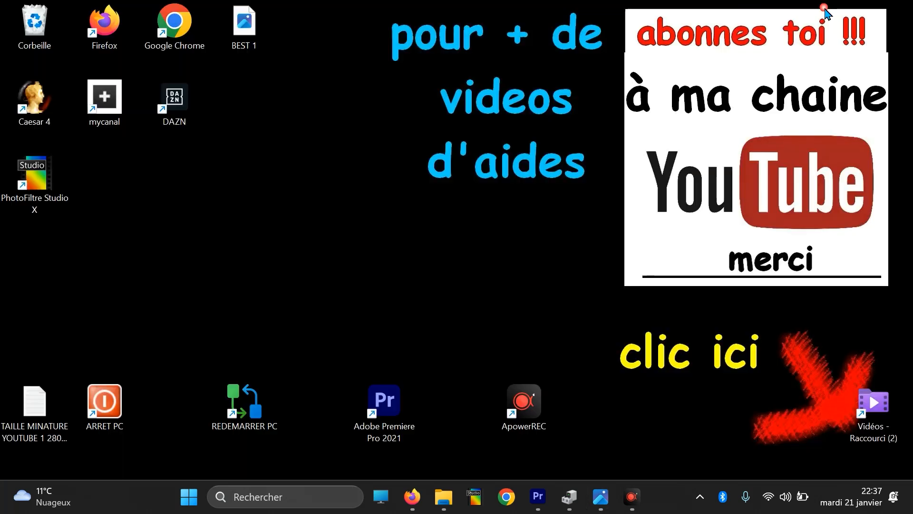
Step: Set the notification level of the subscribed YouTube channel below the video to Toutes
left_click(828, 17)
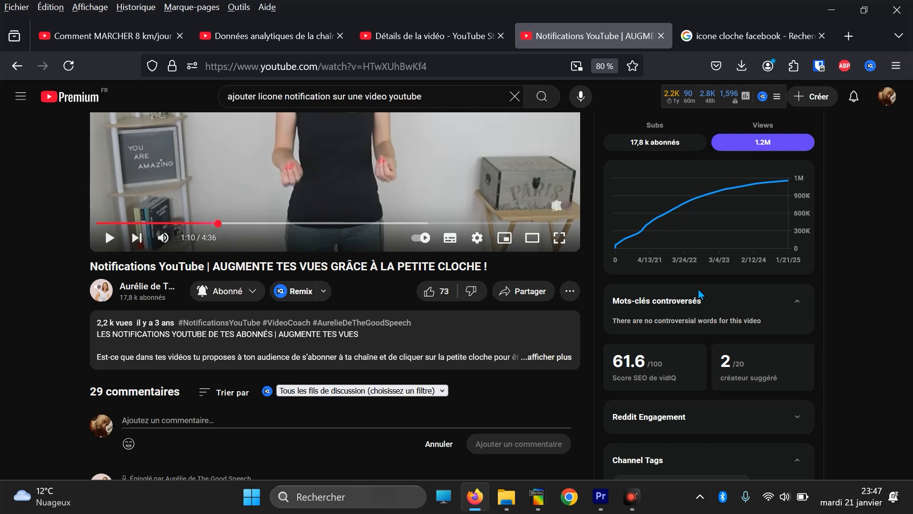
left_click(212, 295)
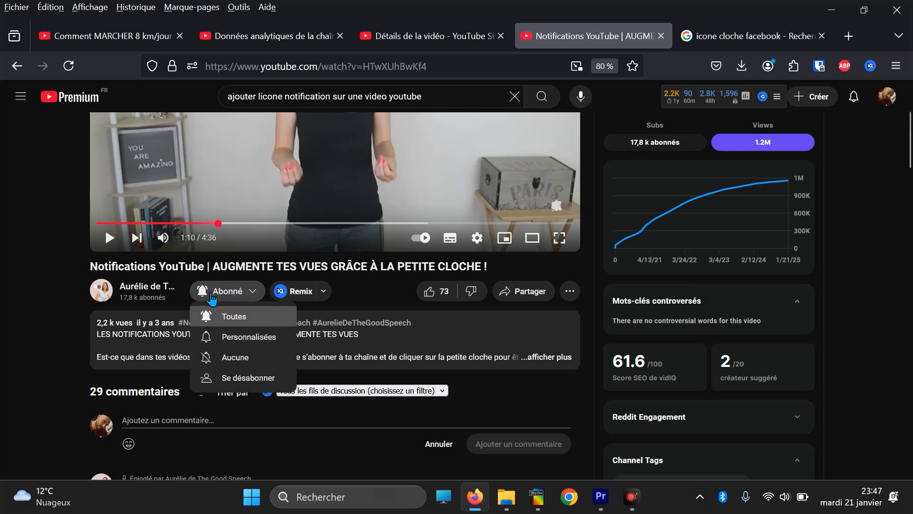
left_click(245, 323)
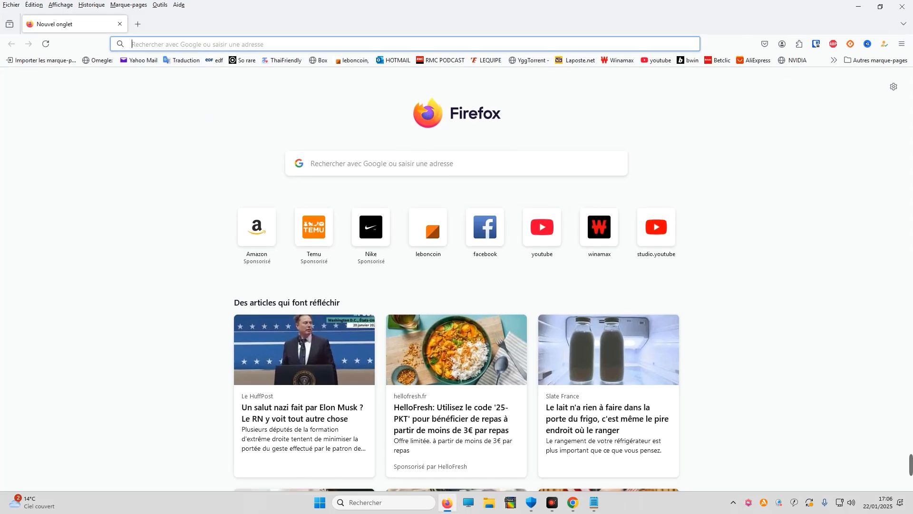
Step: Search the web for "telecharger windows 11" and open Microsoft's Windows 11 download page
left_click(369, 169)
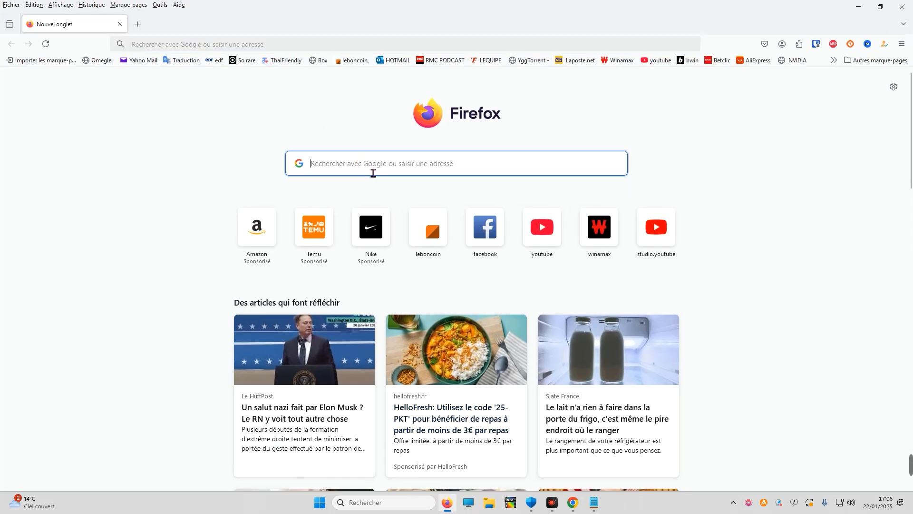
type("telec")
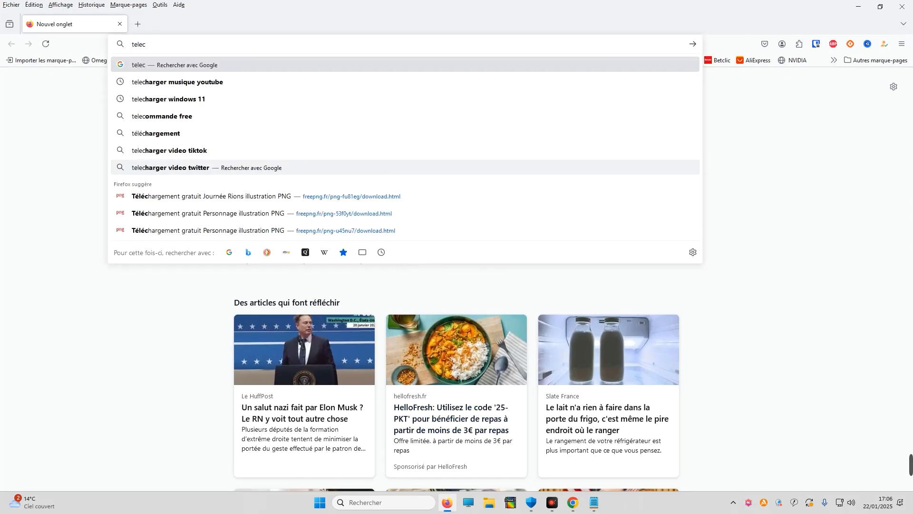
type("harger wi")
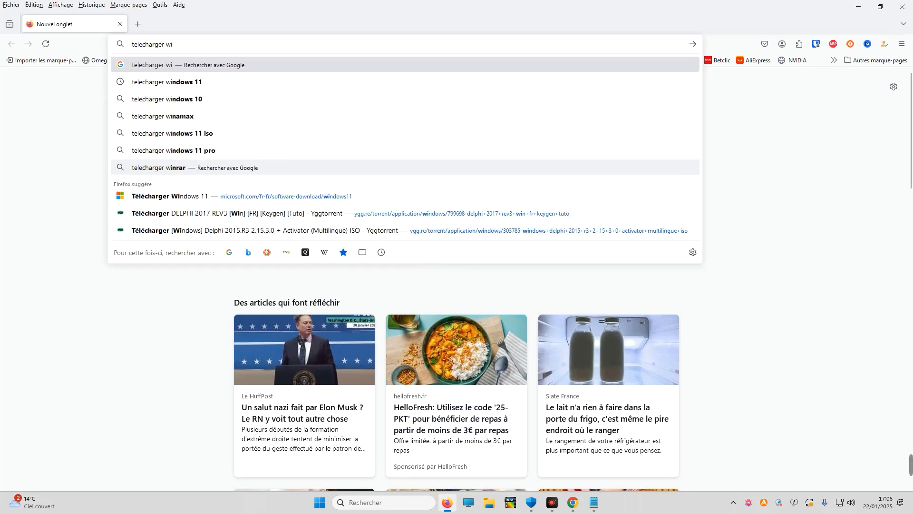
type("ndows 11")
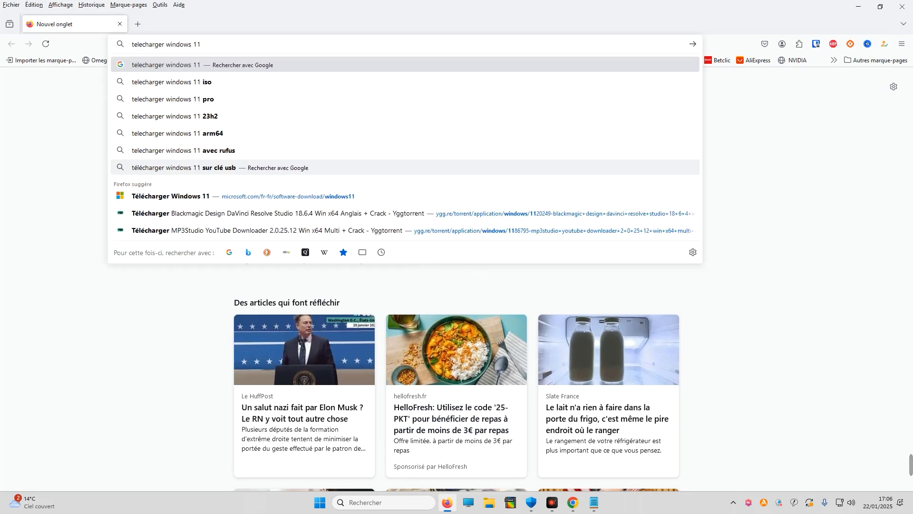
key("Return")
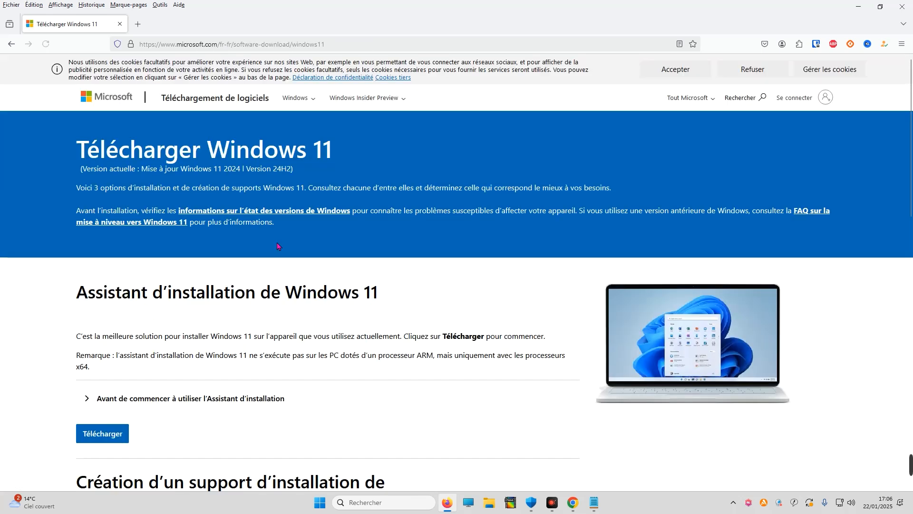
Step: Request the download of Windows 11 (ISO édition multiple pour les appareils x64) in the disk image section
scroll(278, 245, "down", 10)
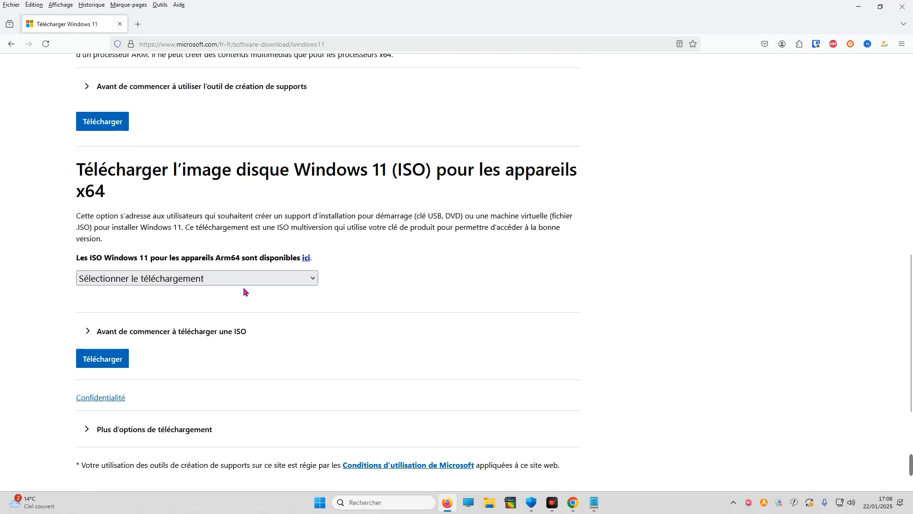
left_click(214, 278)
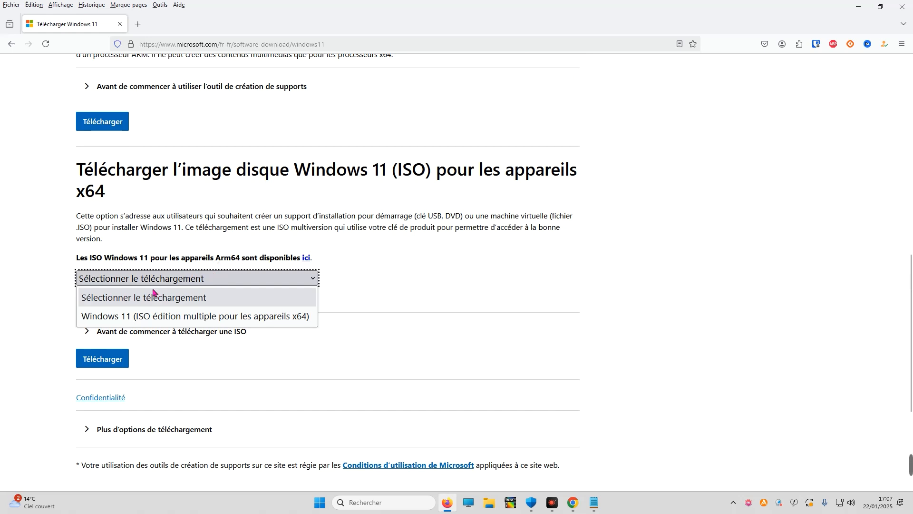
left_click(158, 317)
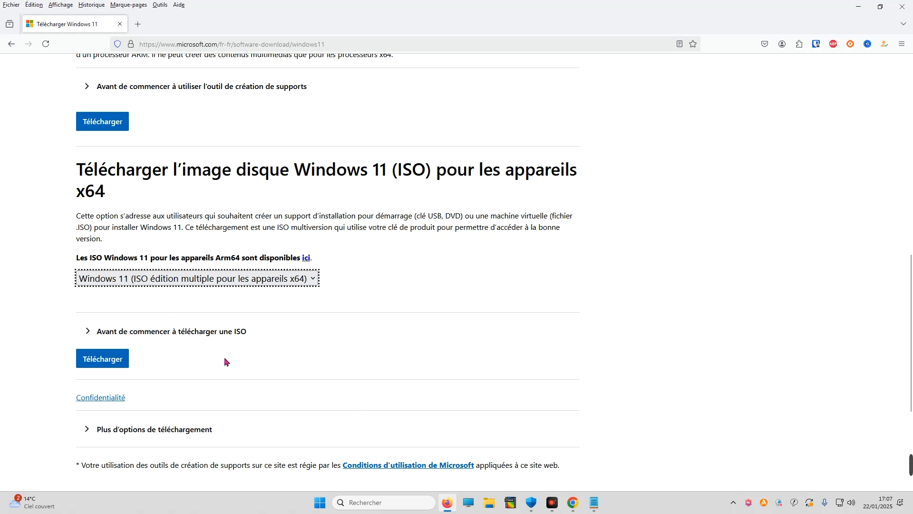
left_click(118, 361)
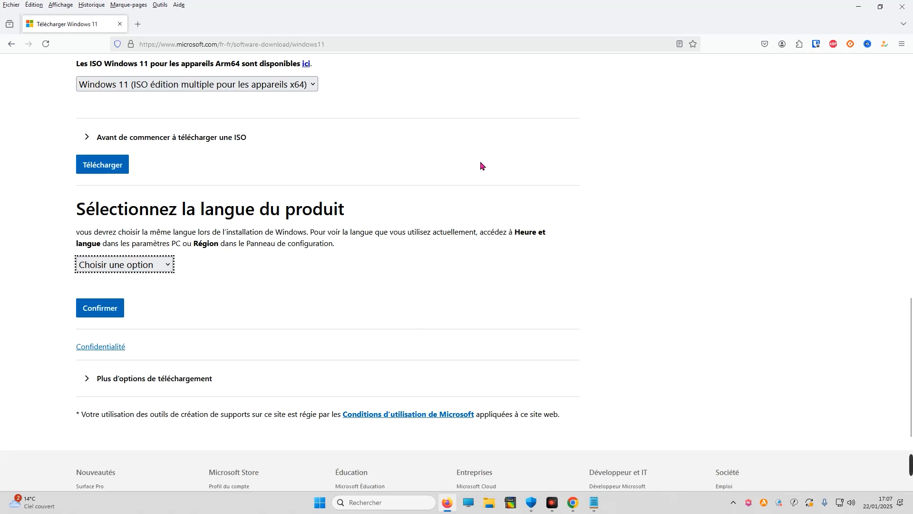
Step: Confirm Français as the product language and start the 64-bit download of the Windows 11 ISO
left_click(143, 263)
scroll(136, 328, "down", 10)
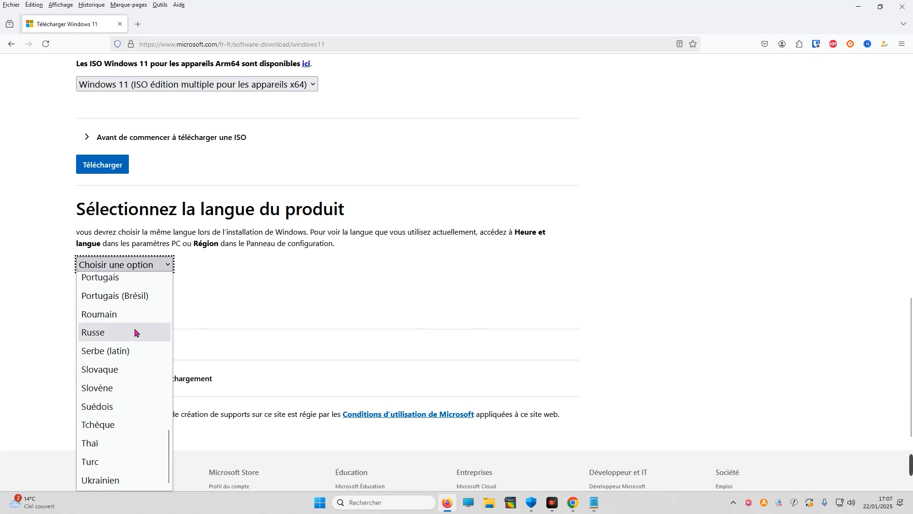
scroll(136, 343, "up", 6)
scroll(137, 351, "up", 2)
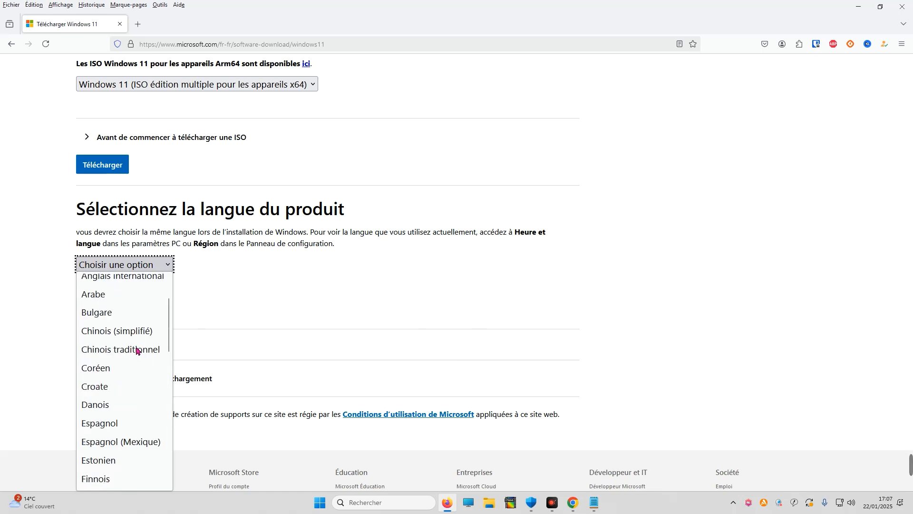
scroll(127, 373, "down", 4)
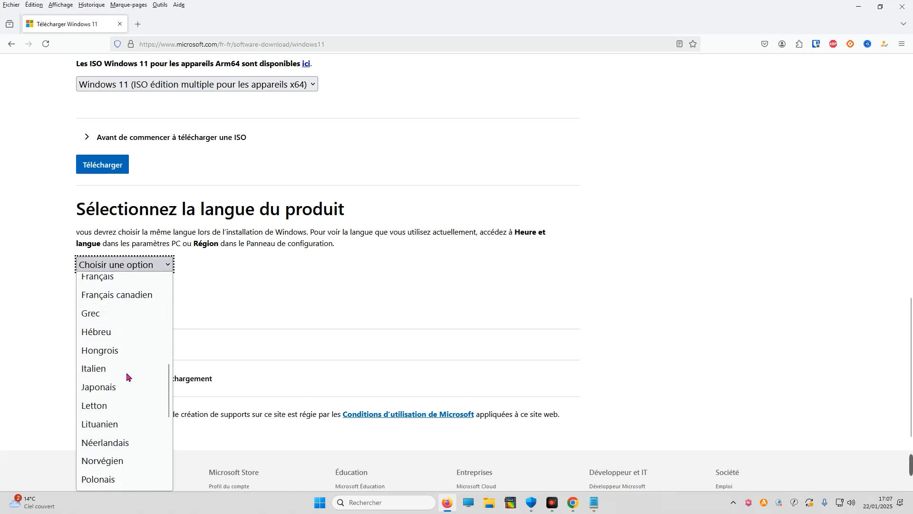
scroll(127, 376, "up", 2)
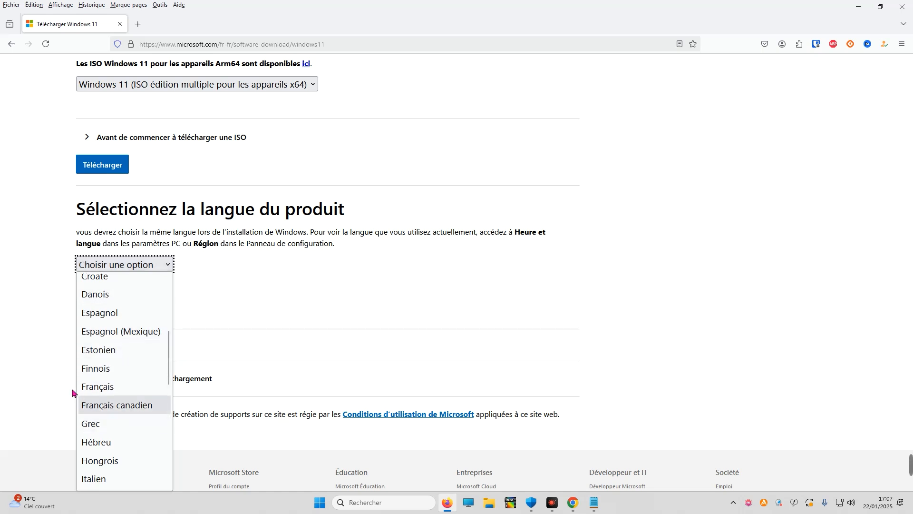
left_click(116, 388)
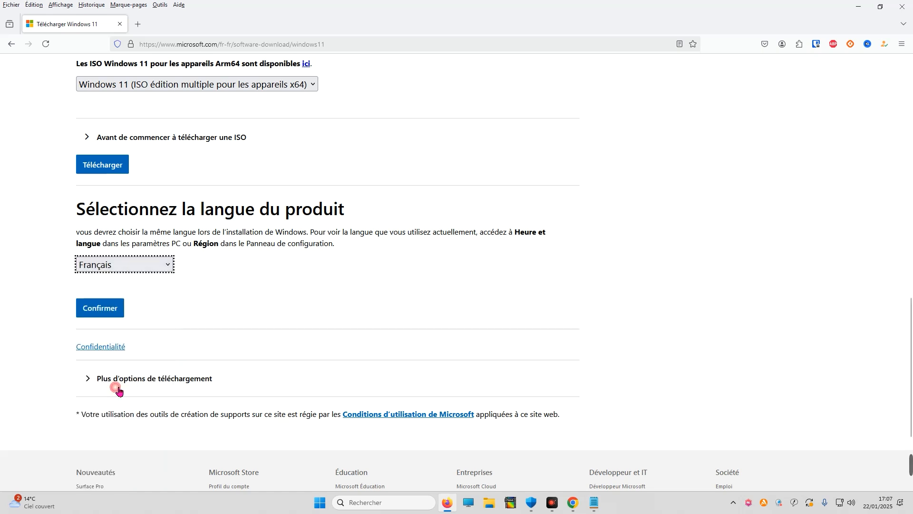
left_click(115, 313)
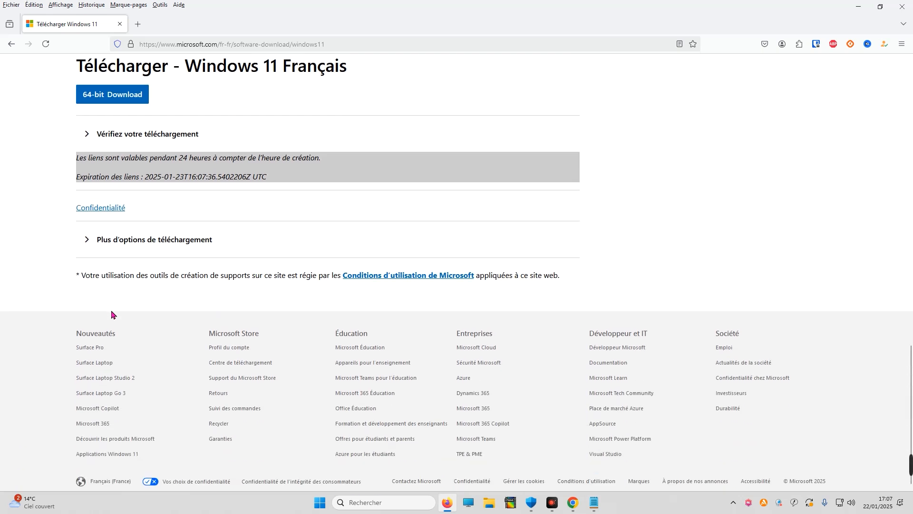
scroll(163, 308, "up", 3)
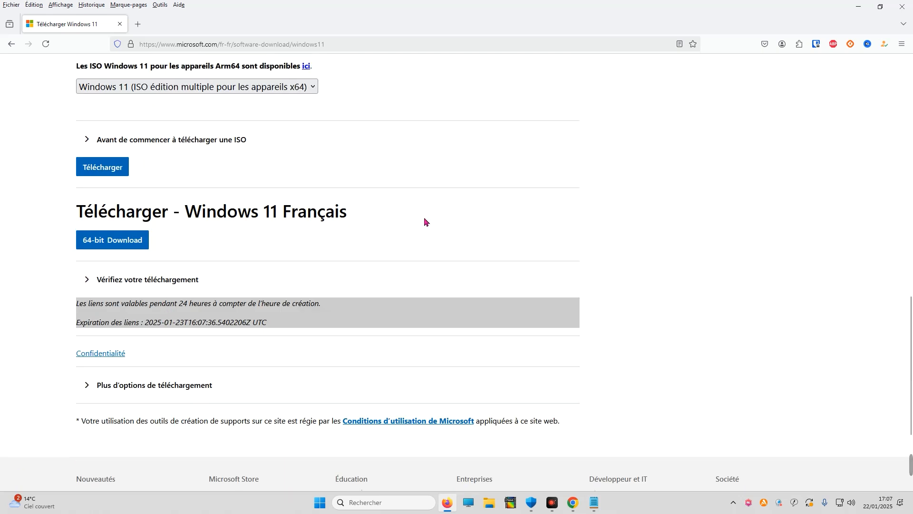
left_click(123, 246)
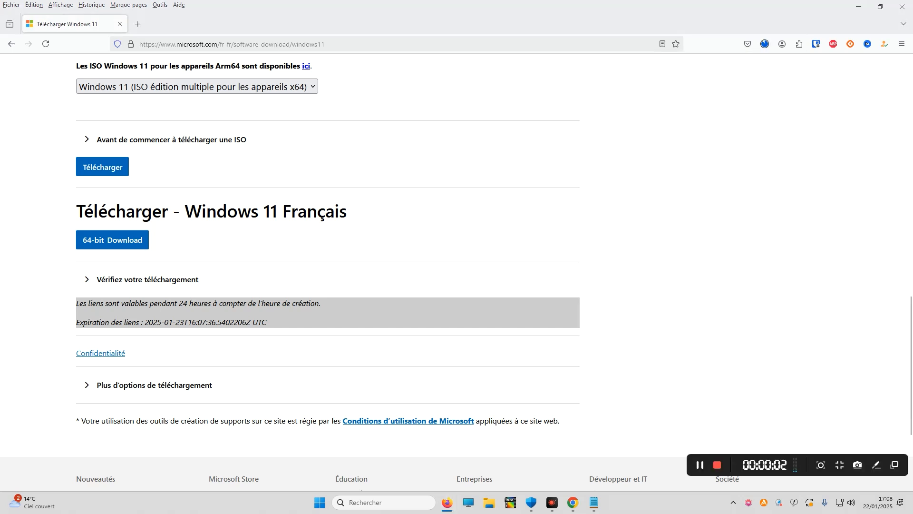
Step: Search for "rufus" in a new browser tab and open the official Rufus website
left_click(138, 23)
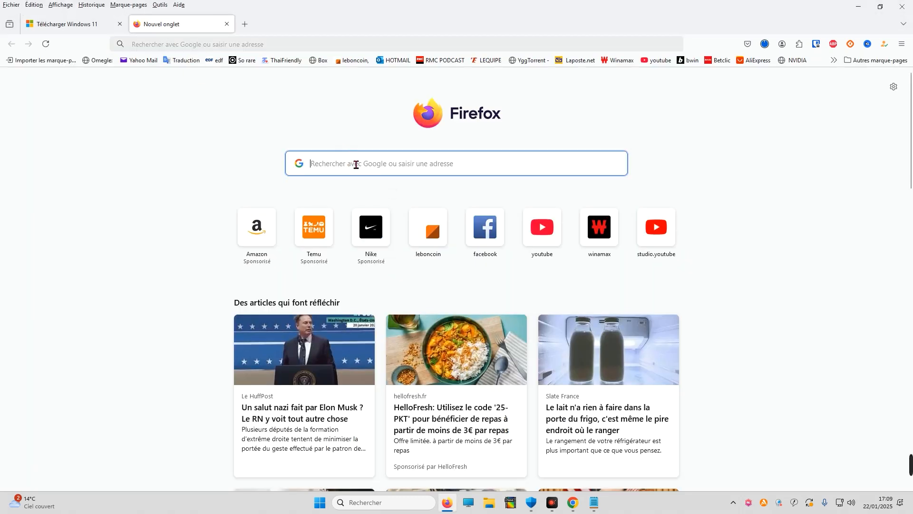
type("rufus")
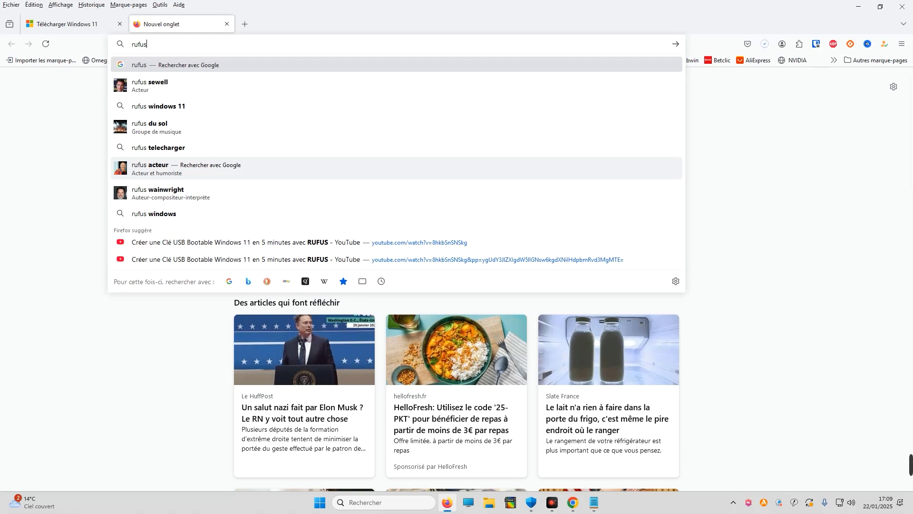
key("Return")
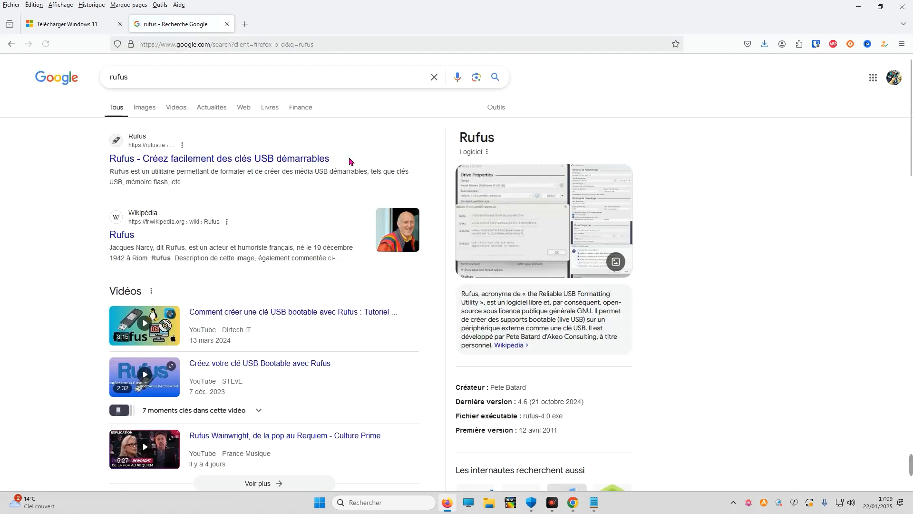
left_click(181, 164)
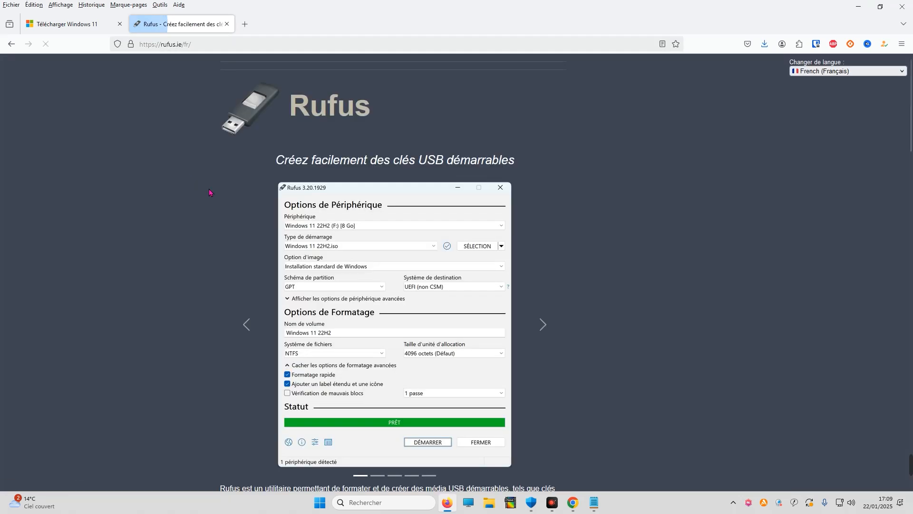
Step: Download the portable Windows x64 version of Rufus, rufus-4.6p.exe, from the latest versions
scroll(478, 230, "down", 5)
scroll(477, 237, "down", 4)
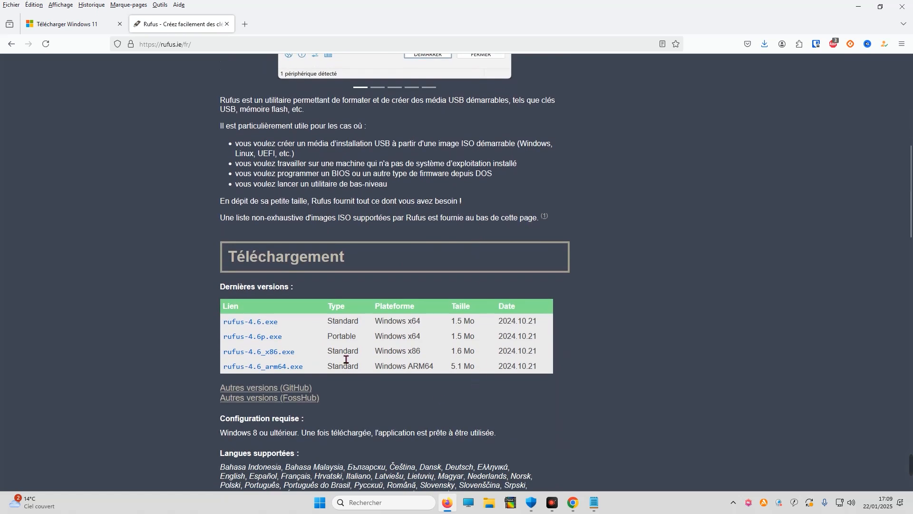
left_click(256, 339)
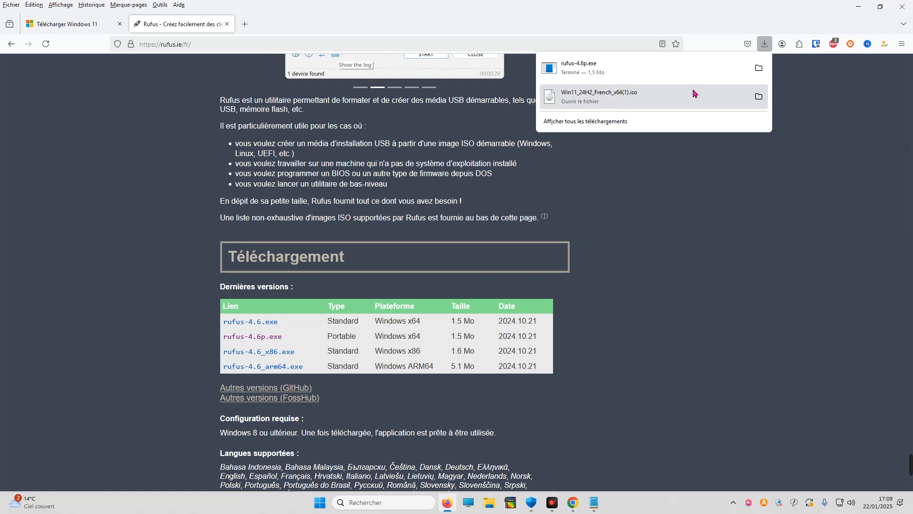
Step: Launch rufus-4.6p from its download folder and decline the online update check
left_click(759, 69)
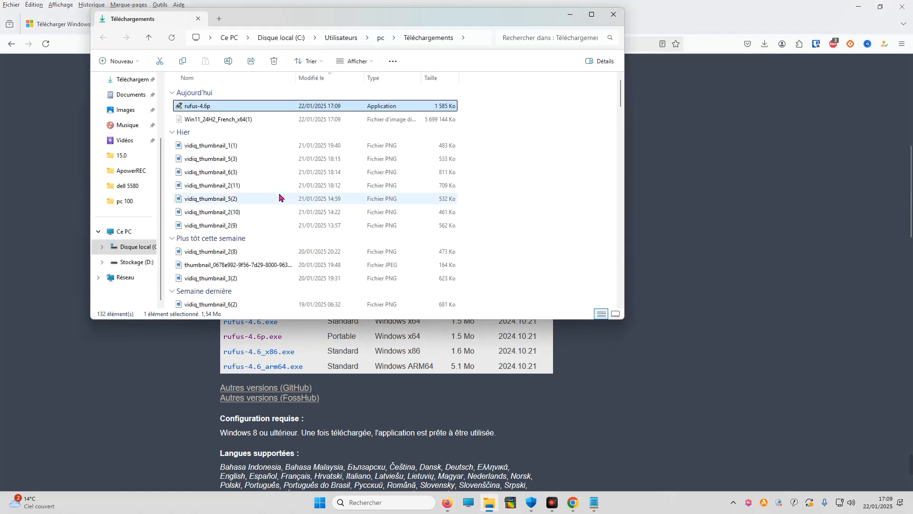
double_click(206, 107)
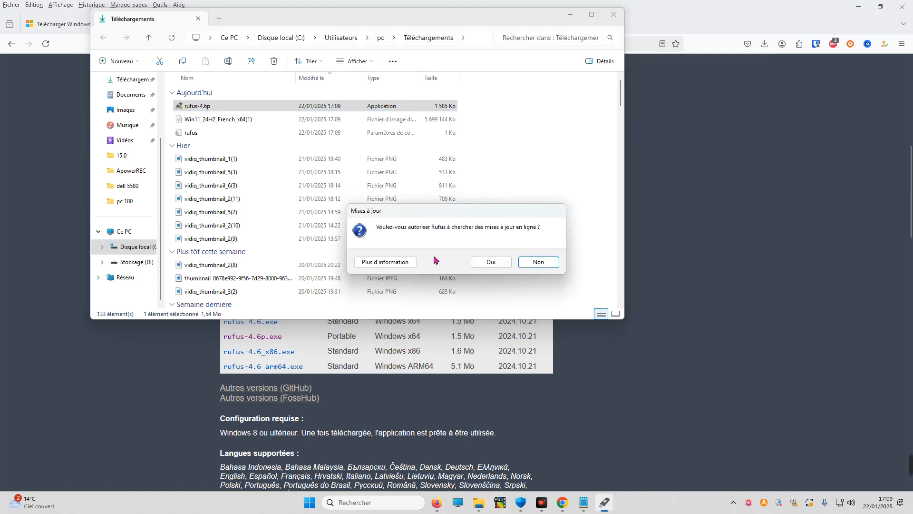
left_click(528, 265)
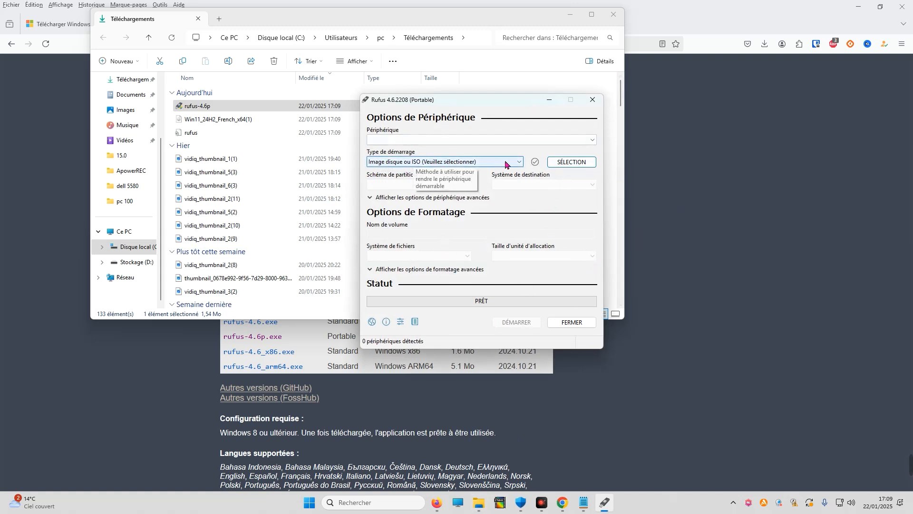
Step: Load the disk image Win11_24H2_French_x64(1).iso from the Téléchargements folder as the boot selection
left_click(555, 162)
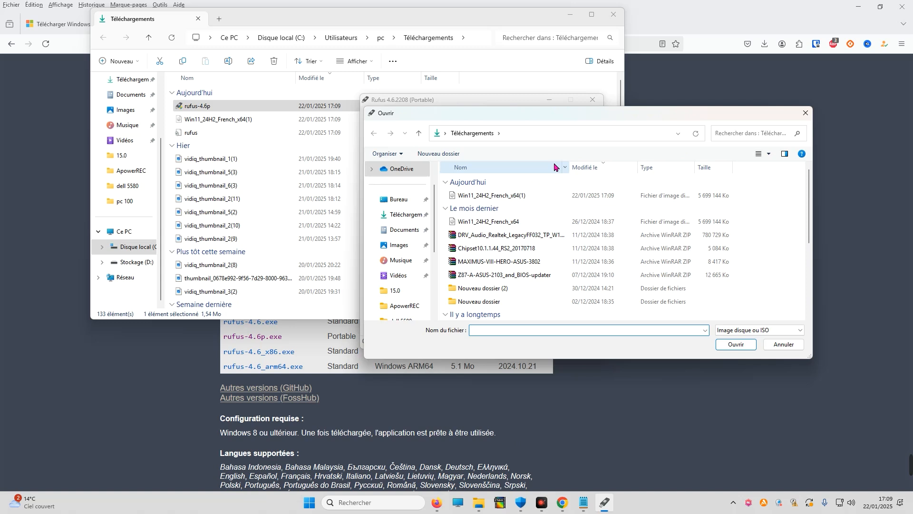
double_click(492, 196)
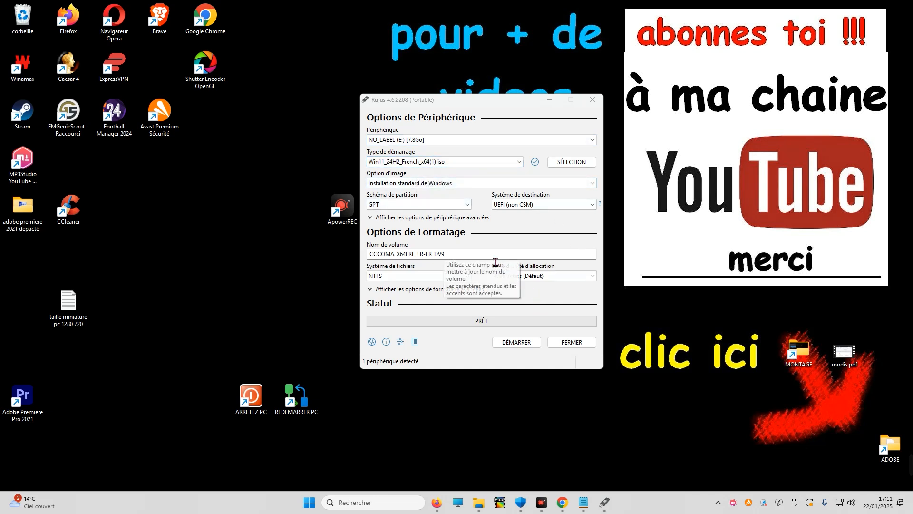
left_click(546, 222)
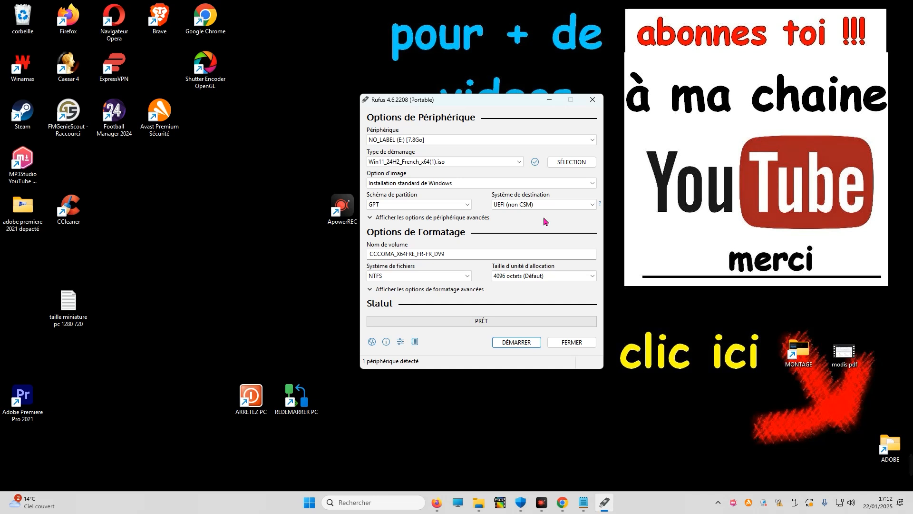
Step: Set the partition scheme for the bootable USB drive to MBR
left_click(433, 207)
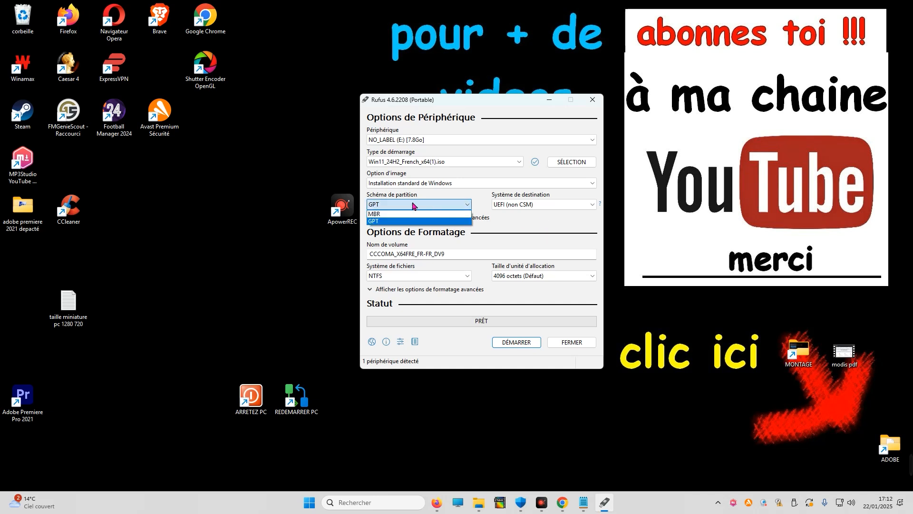
left_click(384, 223)
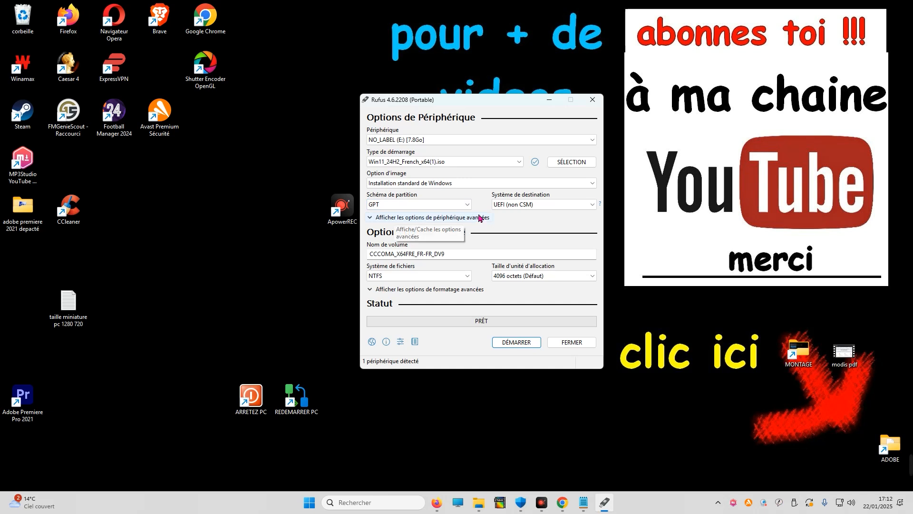
left_click(413, 204)
left_click(403, 215)
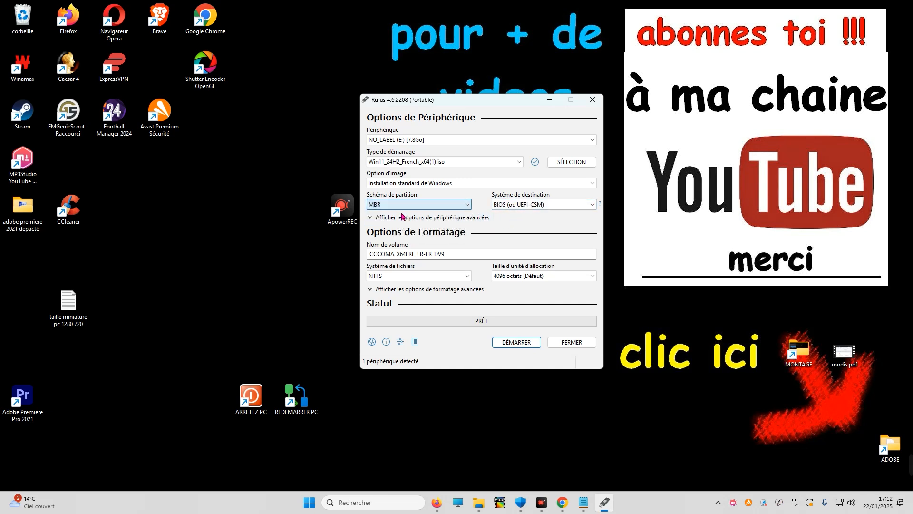
Step: Set the partition scheme to GPT and start the creation of the bootable USB drive
left_click(399, 205)
left_click(388, 223)
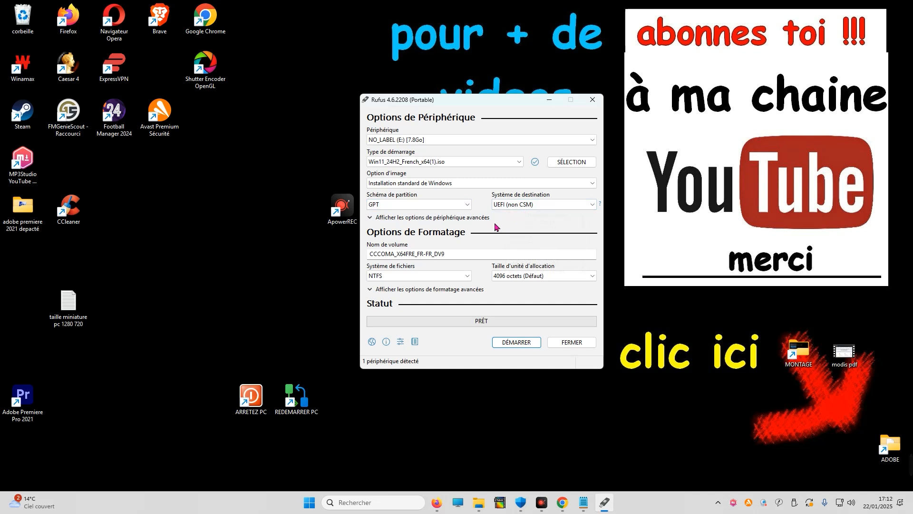
left_click(512, 344)
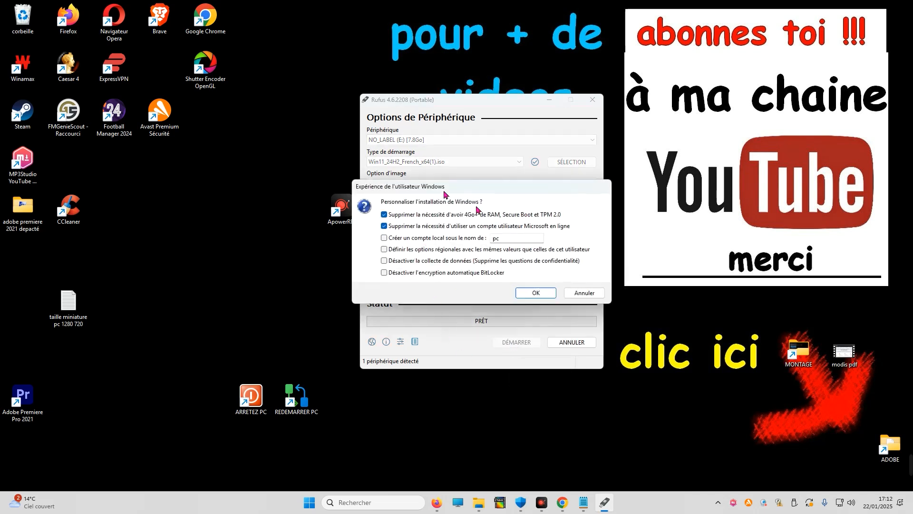
Step: Examine the installation options for removing the 4 GB RAM, Secure Boot and TPM 2.0 requirement and the online Microsoft account requirement
left_click(408, 218)
left_click(408, 218)
left_click(401, 218)
left_click(385, 217)
left_click(414, 231)
left_click(413, 231)
left_click(414, 231)
left_click(414, 231)
Step: Enable creating a local account named pc and confirm erasing the NO_LABEL (E:) volume to write the Windows 11 installer
left_click(399, 240)
left_click(437, 238)
left_click(449, 240)
left_click_drag(538, 241, 391, 220)
left_click(448, 241)
left_click(416, 238)
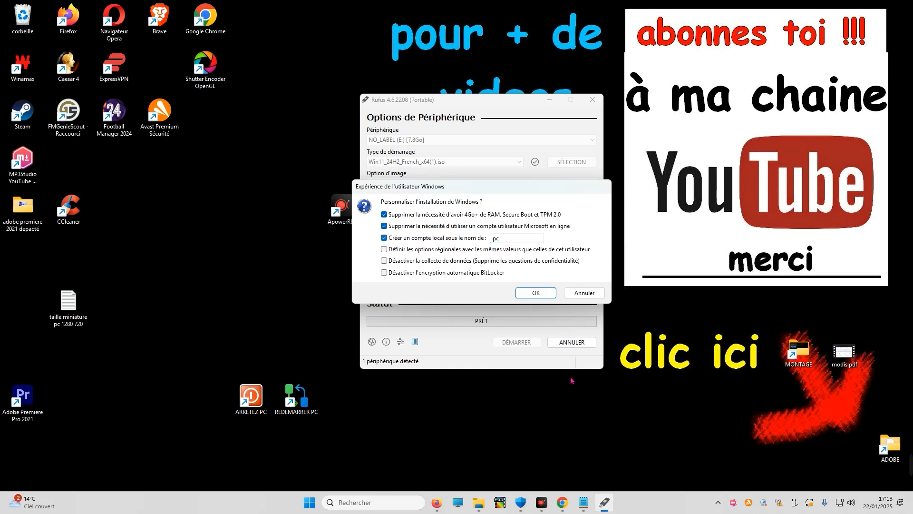
left_click(537, 293)
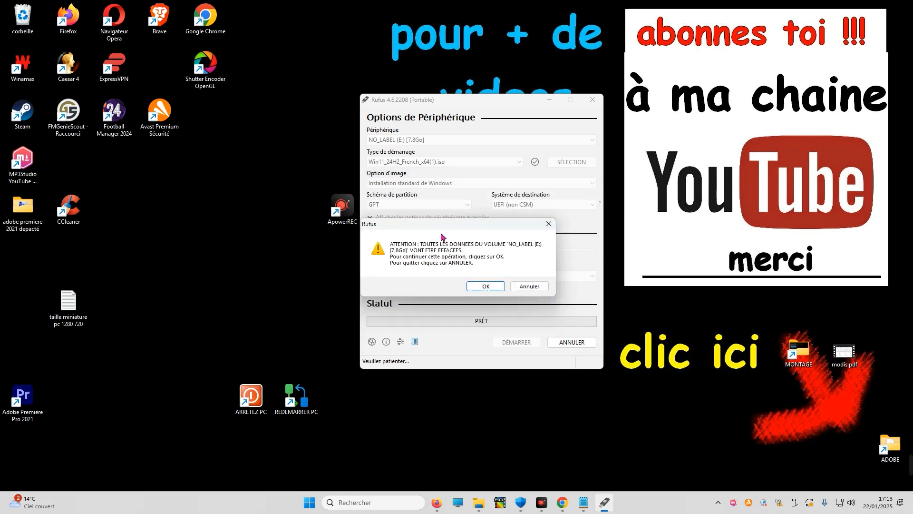
left_click(489, 287)
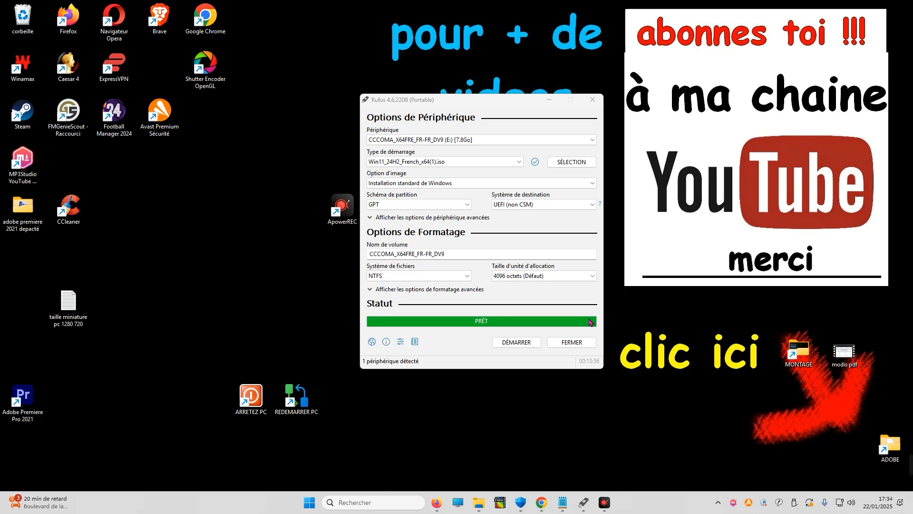
Step: Switch to File Explorer, maximize its window and open the properties of Ce PC
left_click(461, 504)
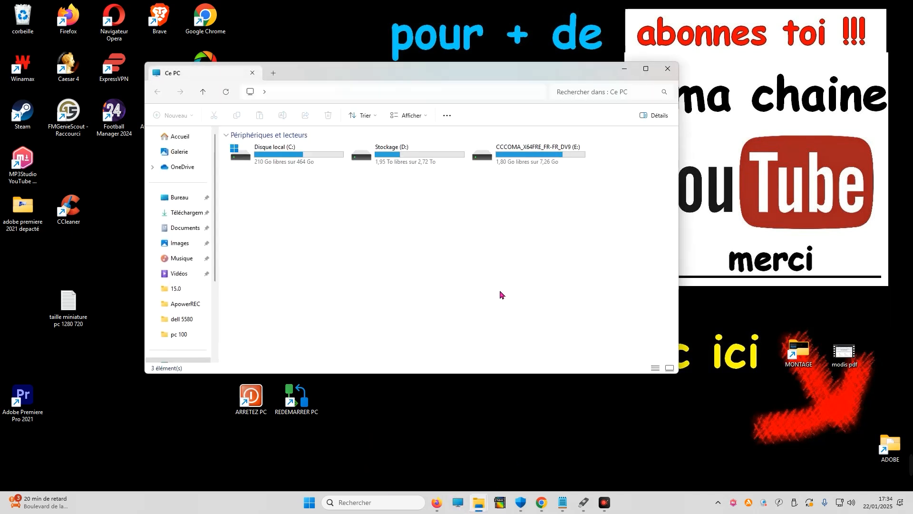
left_click(646, 68)
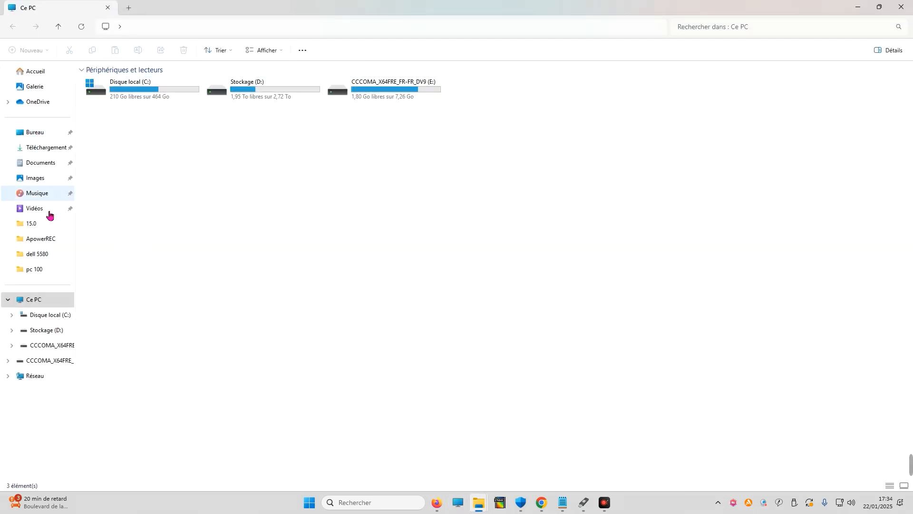
right_click(40, 305)
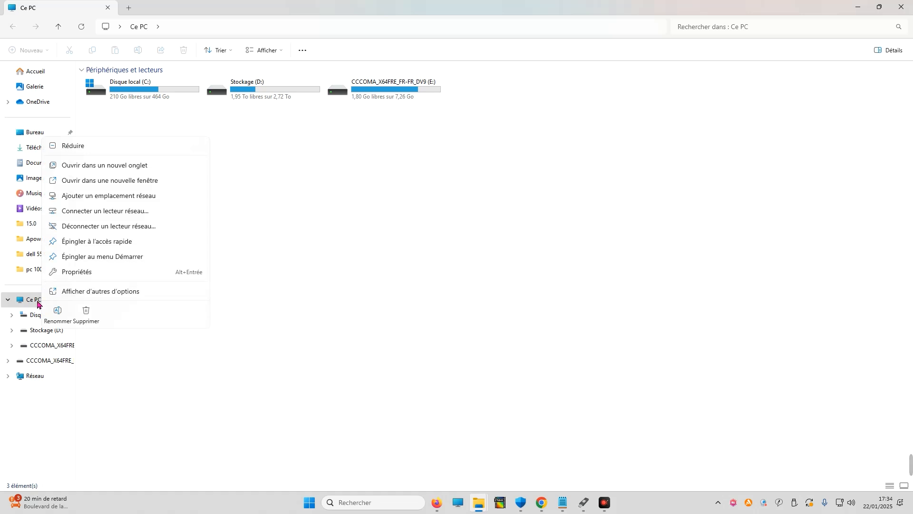
left_click(71, 271)
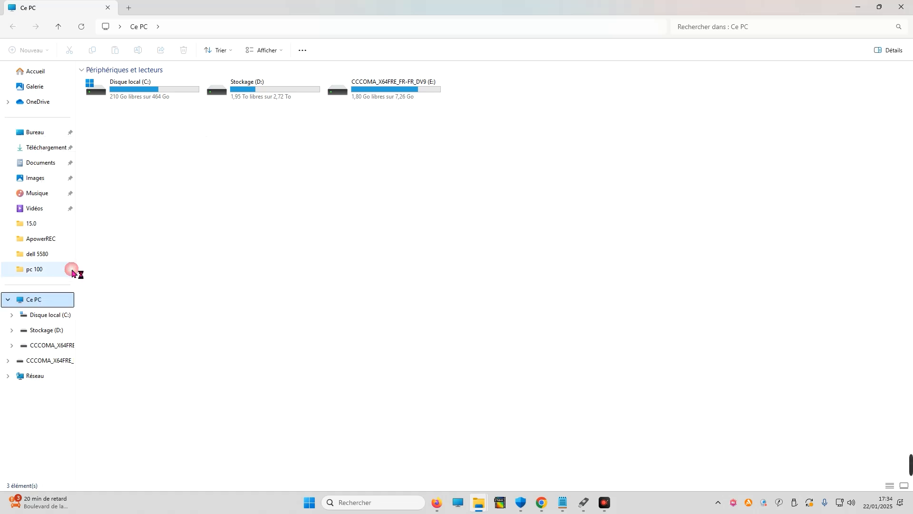